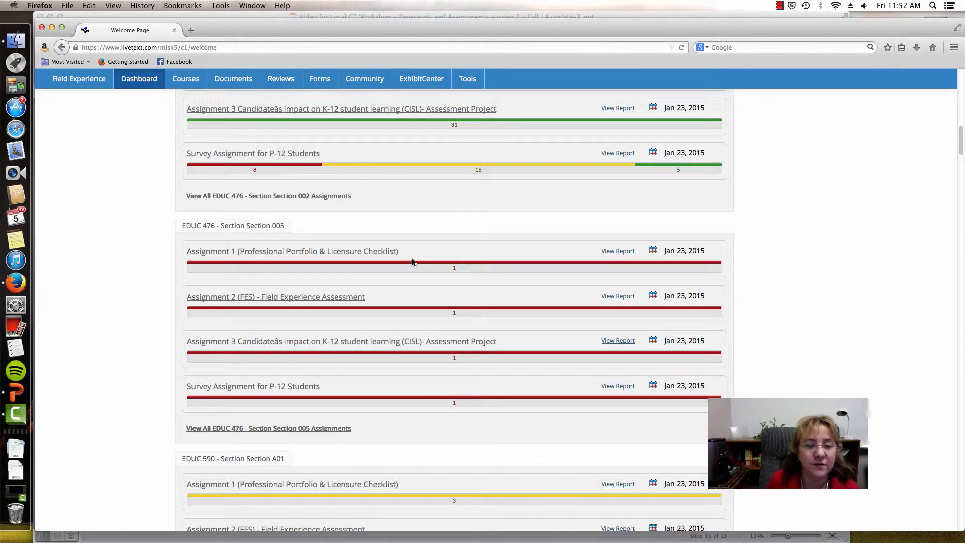
Step: Open the assignment details of Assignment 1 for EDUC 476 Section 005 and review its BS Teaching Portfolio Part A-General rubric
left_click(370, 267)
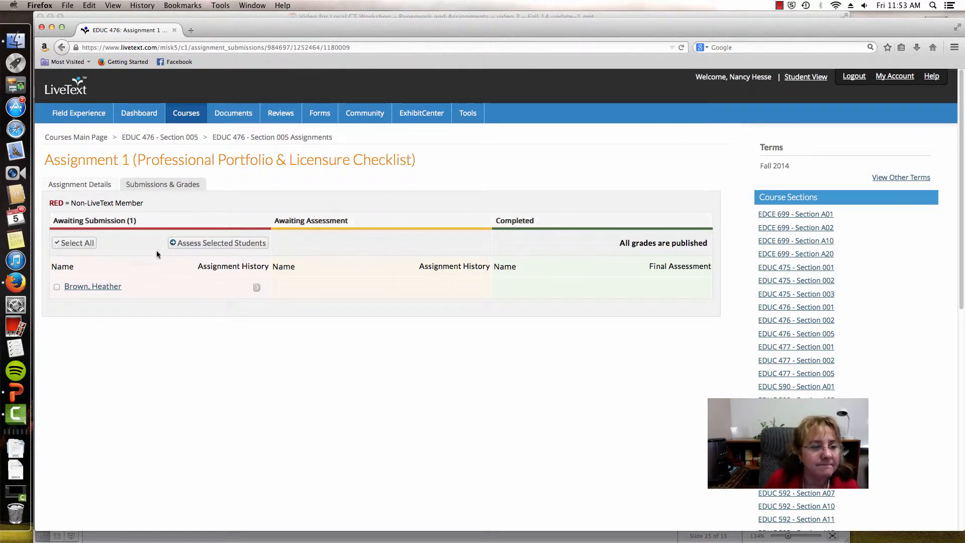
left_click(98, 193)
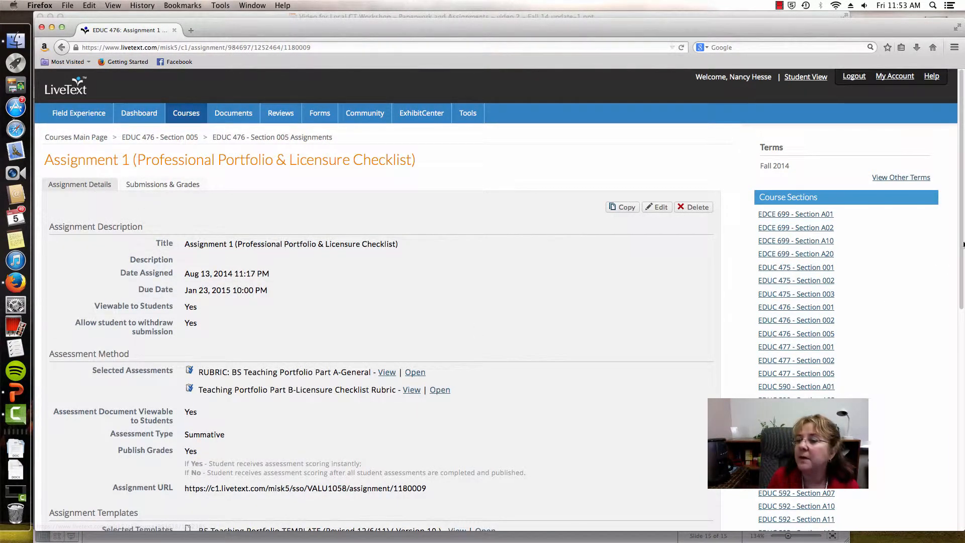
left_click_drag(962, 243, 954, 296)
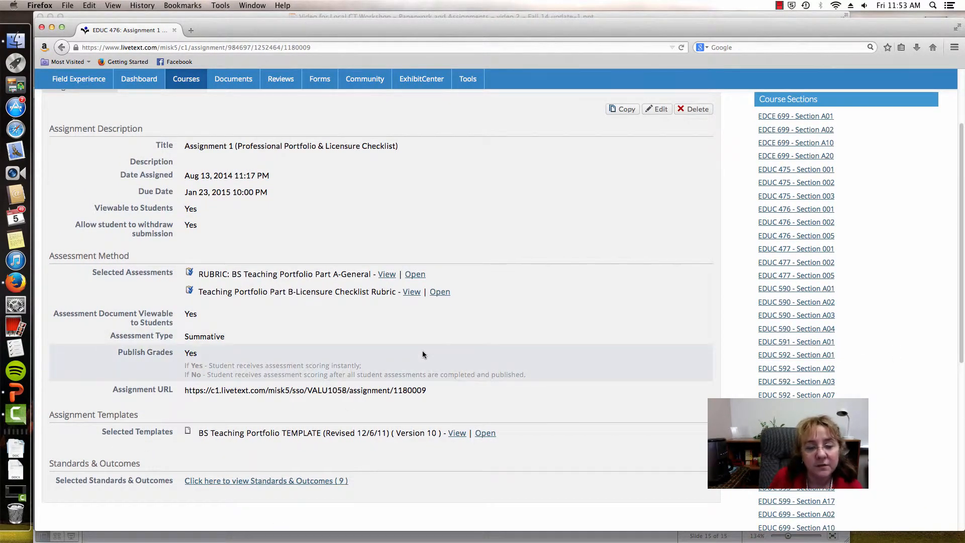
left_click(386, 275)
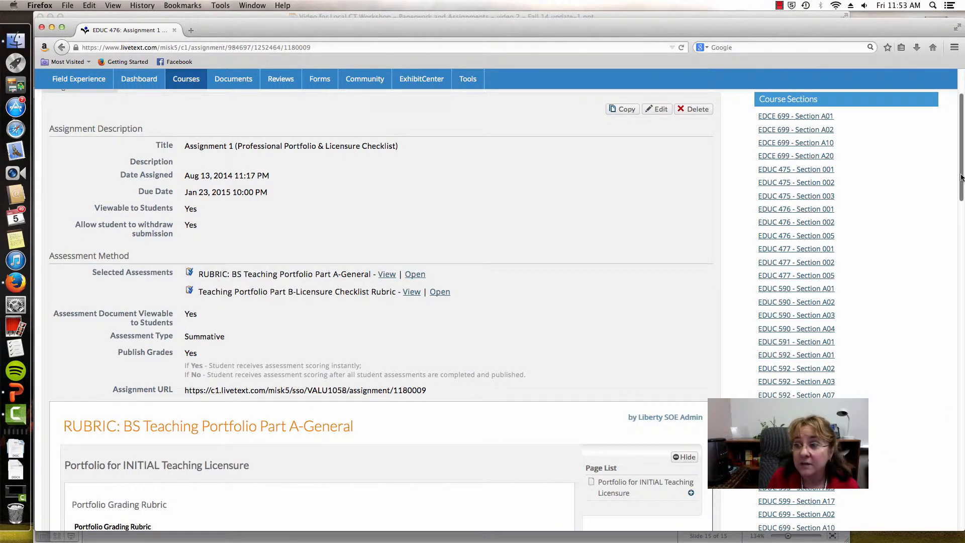
left_click_drag(961, 173, 964, 315)
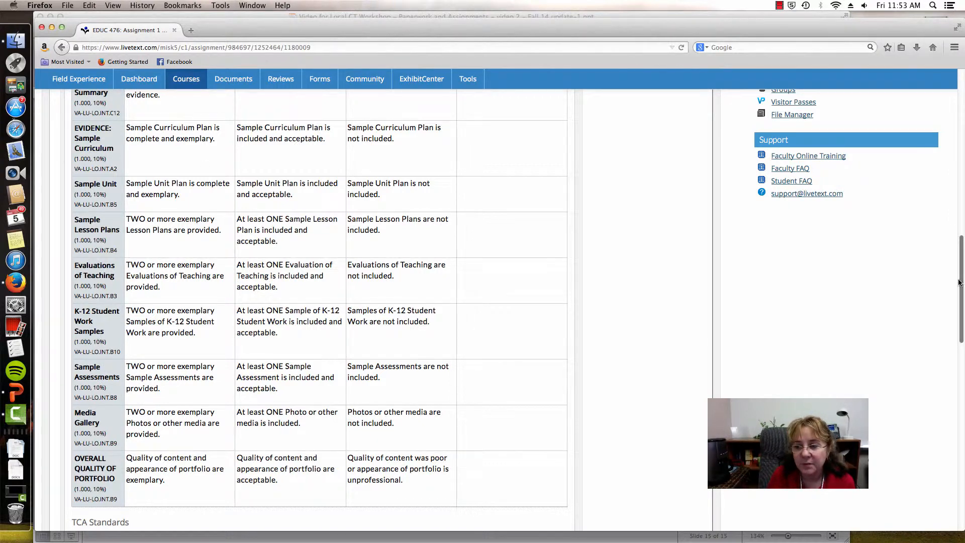
left_click_drag(961, 293, 957, 148)
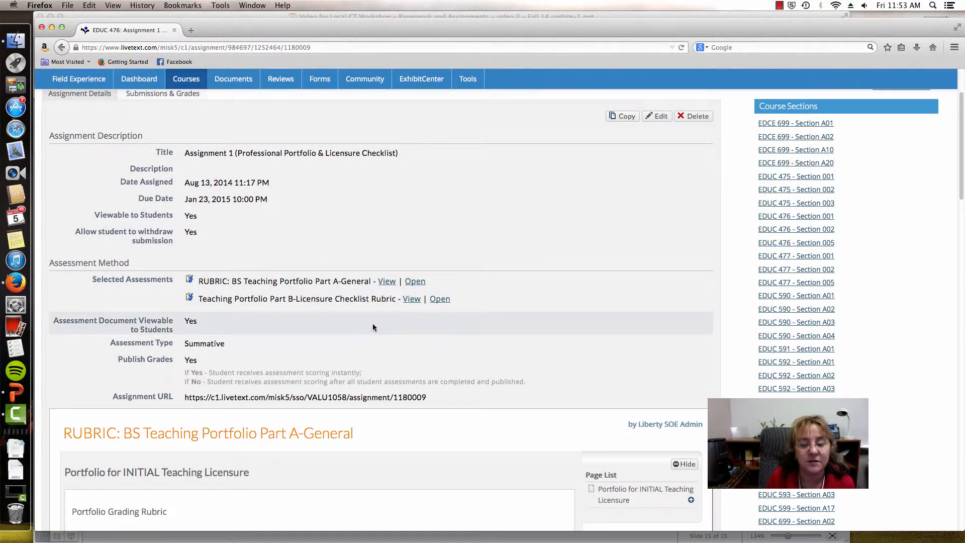
Step: View the Teaching Portfolio Part B-Licensure Checklist Rubric and read through all its required items
left_click(410, 299)
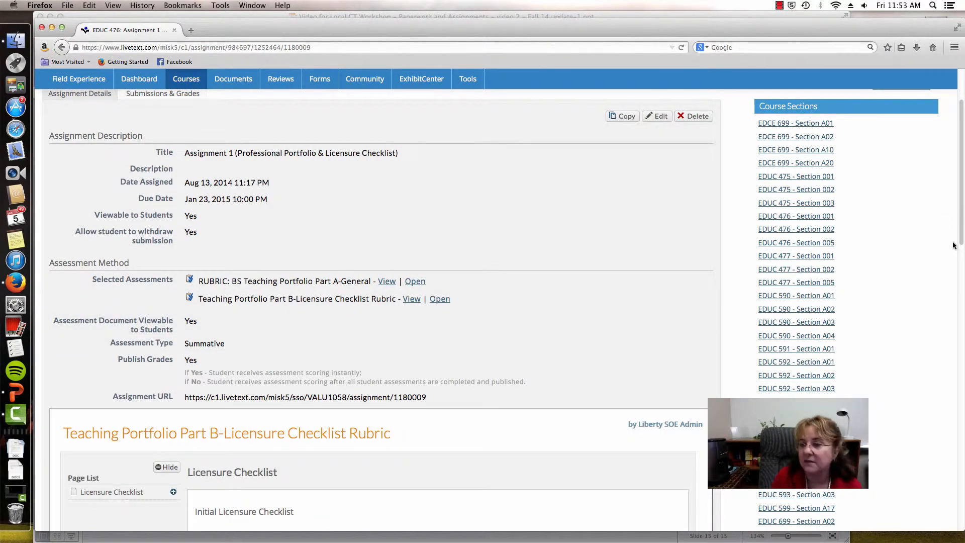
left_click_drag(962, 200, 944, 345)
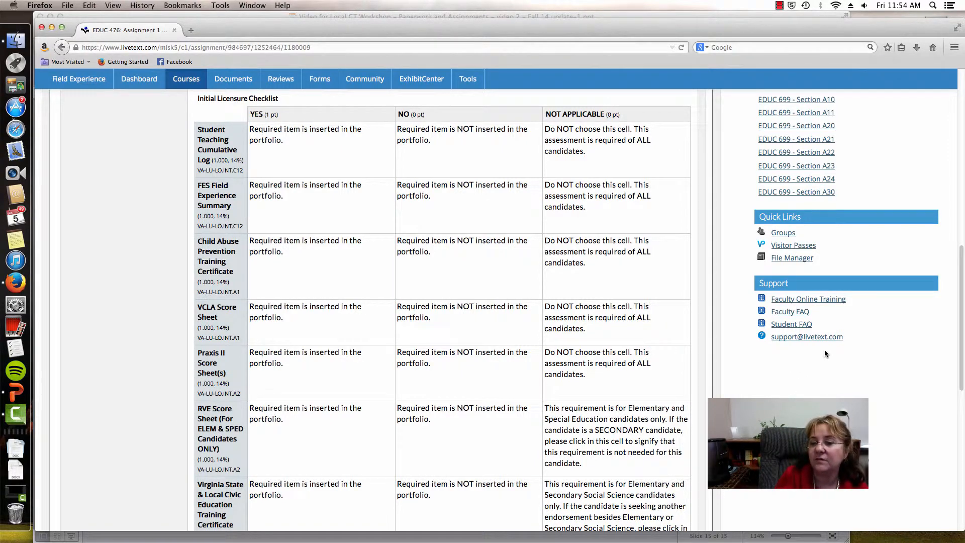
scroll(961, 271, "down", 5)
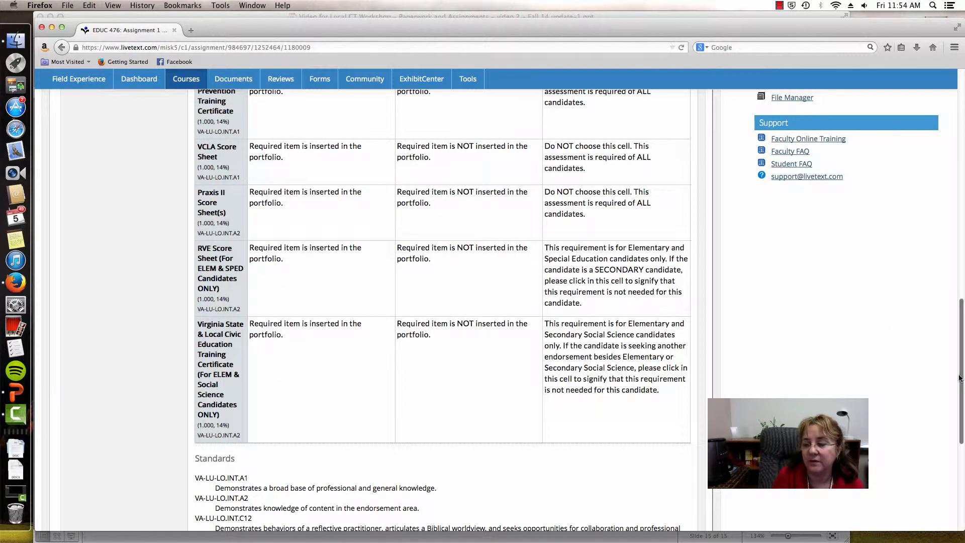
scroll(961, 302, "up", 10)
scroll(962, 232, "up", 6)
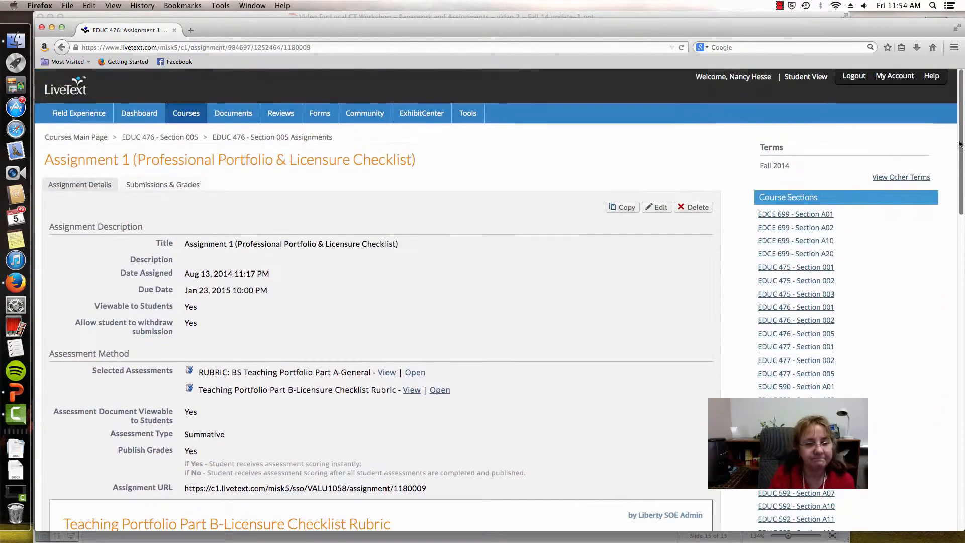
Step: From the dashboard, go to Assignment 2 (FES) of EDUC 476 Section 005 and open its FES Rubric with Reflection document
left_click(140, 116)
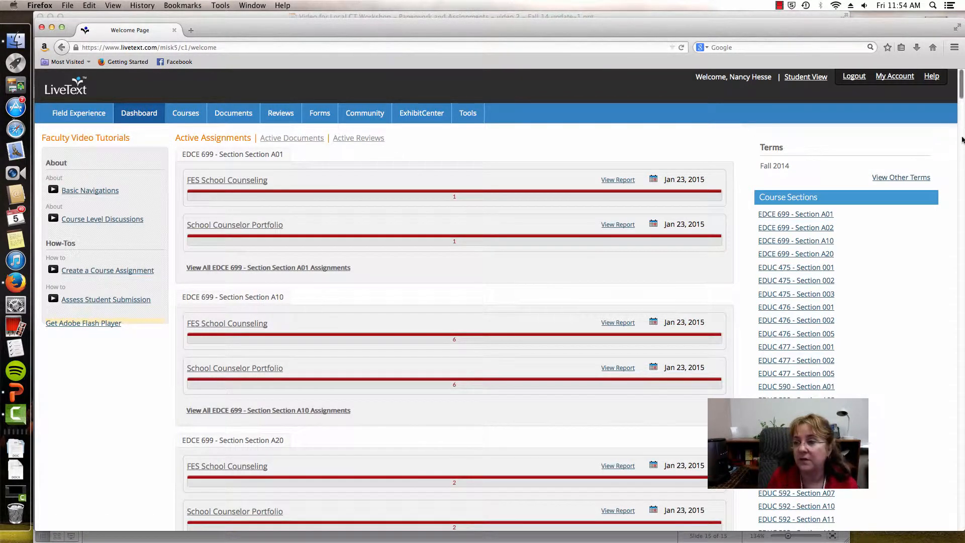
left_click_drag(961, 93, 961, 152)
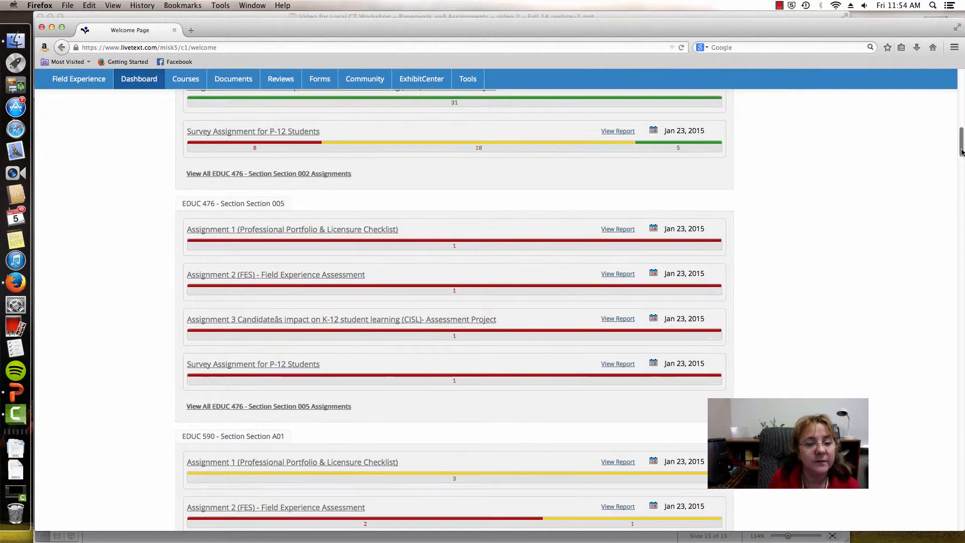
left_click(282, 280)
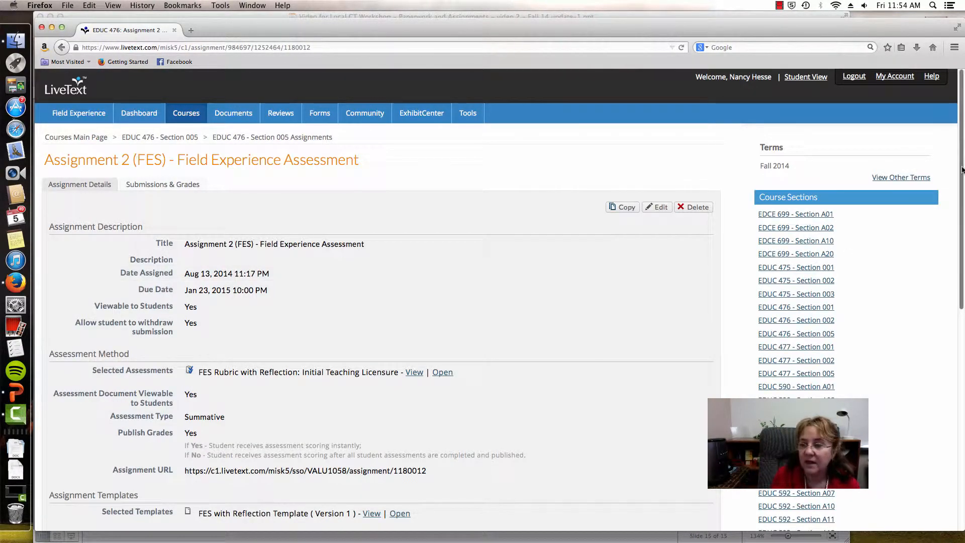
left_click_drag(962, 172, 960, 255)
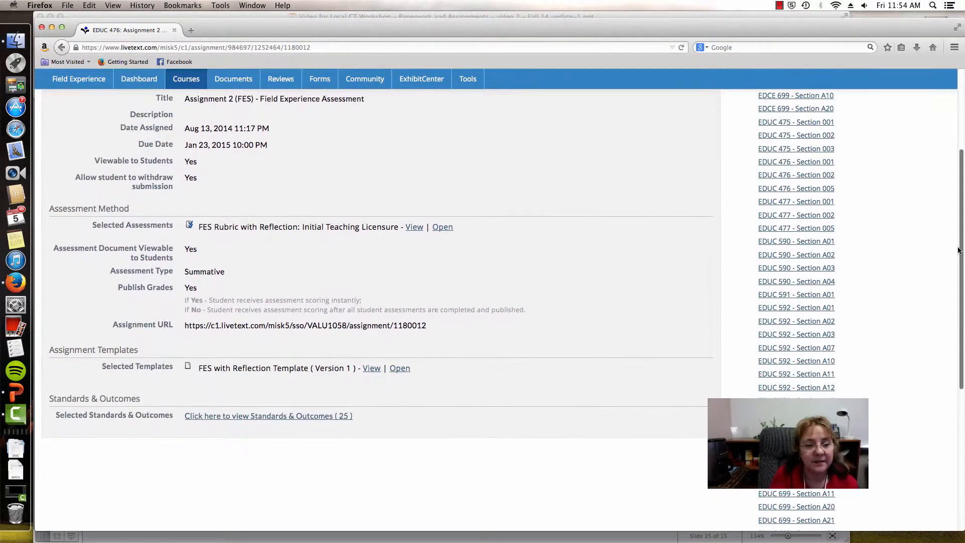
left_click(439, 229)
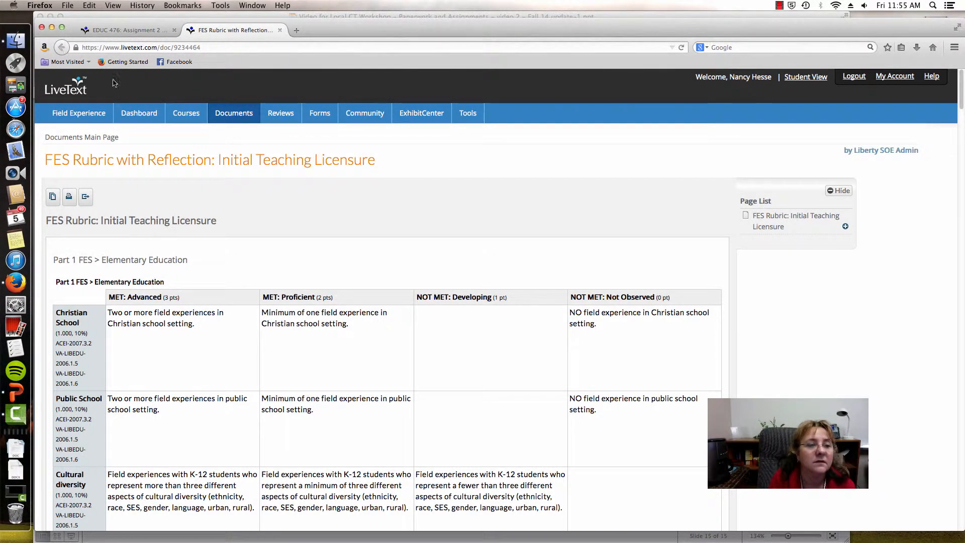
Step: Return to the dashboard and open Assignment 2 (FES) - Field Experience Assessment for EDUC 592 Section A07
left_click(136, 114)
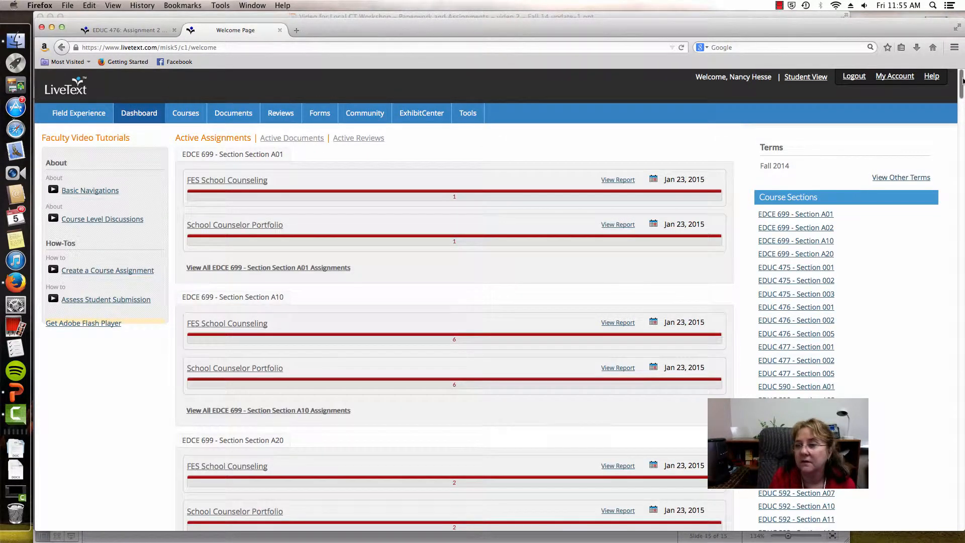
left_click_drag(962, 82, 960, 282)
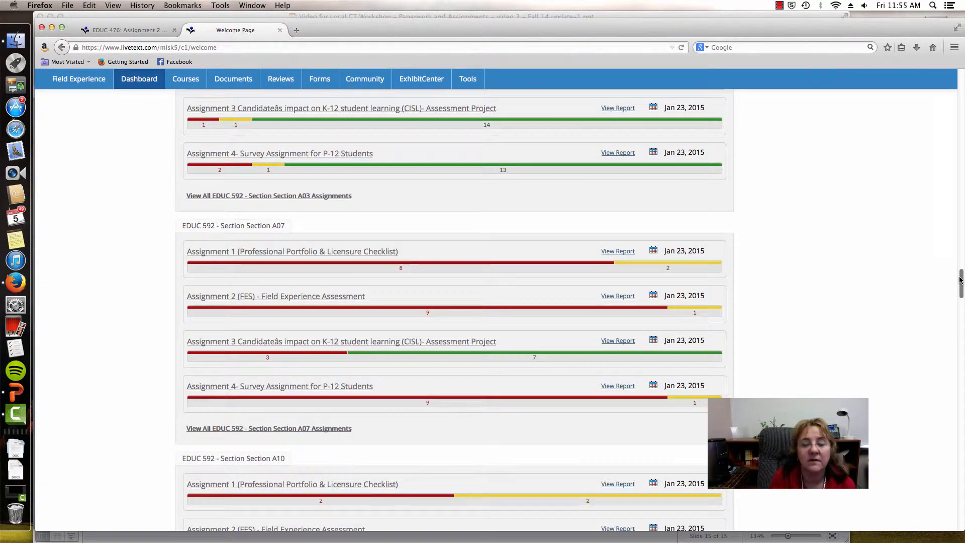
left_click(336, 296)
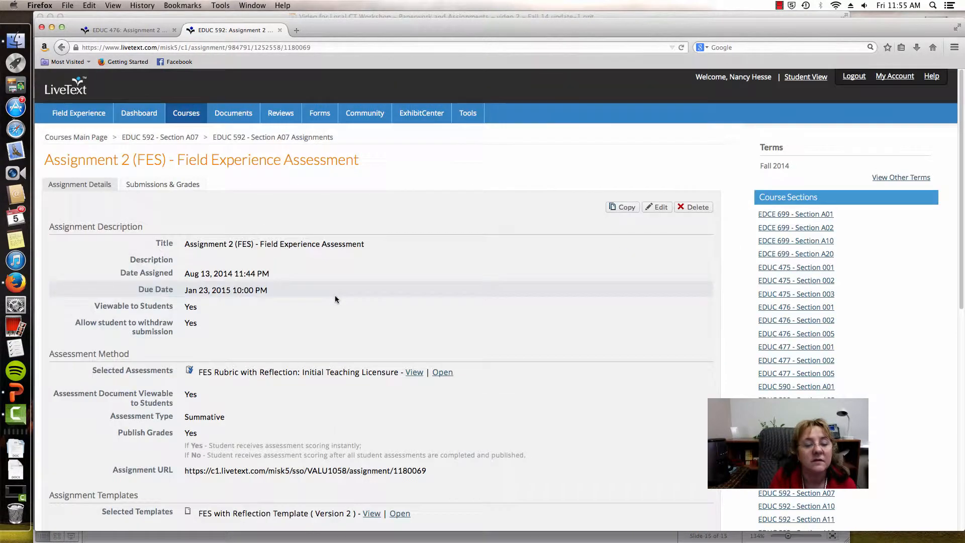
Step: View the FES with Reflection Template (Version 2) within the assignment and read its attachment instructions and reflection prompts
scroll(962, 255, "down", 5)
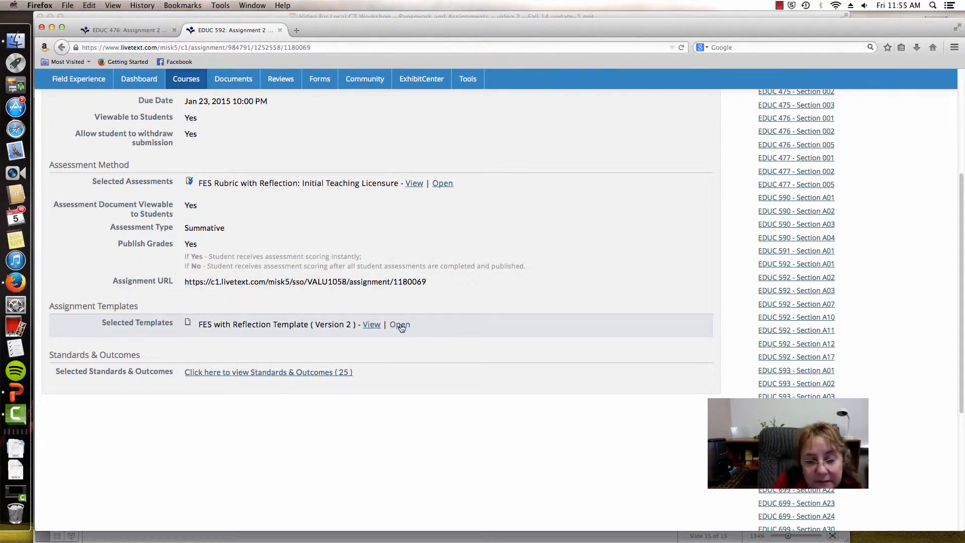
left_click(375, 326)
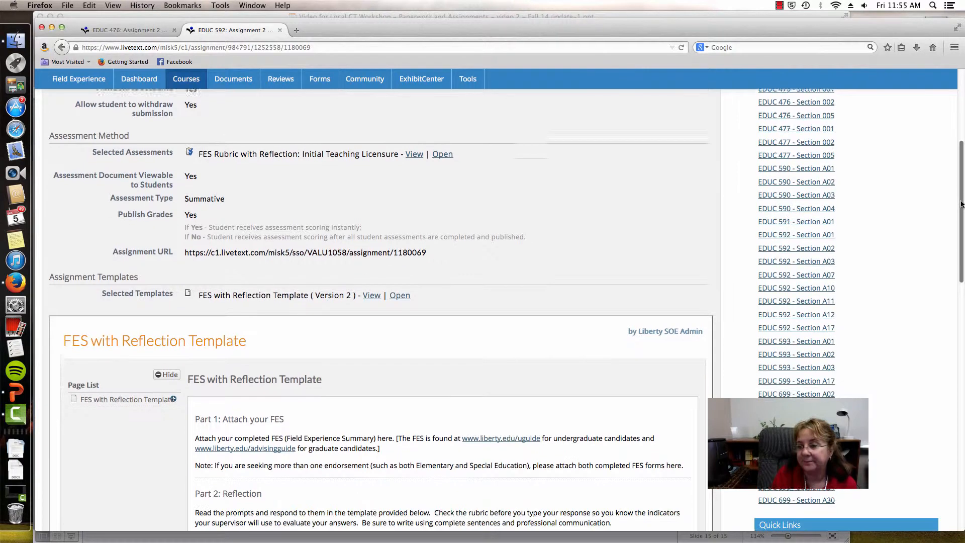
scroll(146, 187, "down", 10)
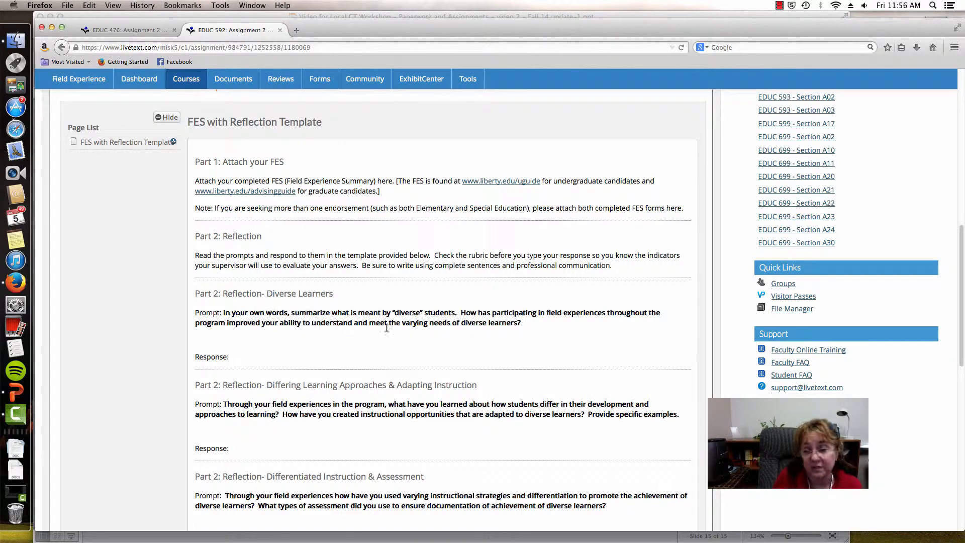
left_click_drag(961, 269, 961, 337)
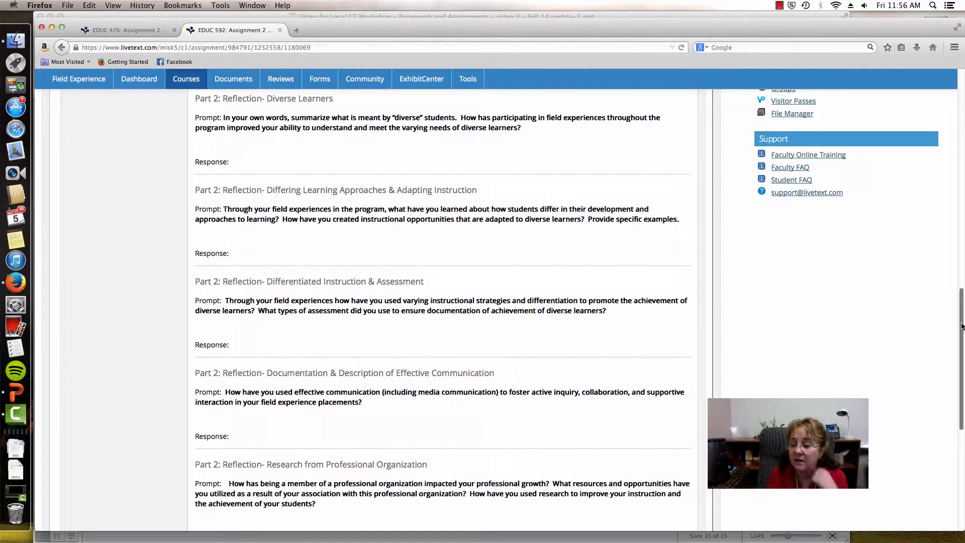
left_click_drag(962, 322, 954, 106)
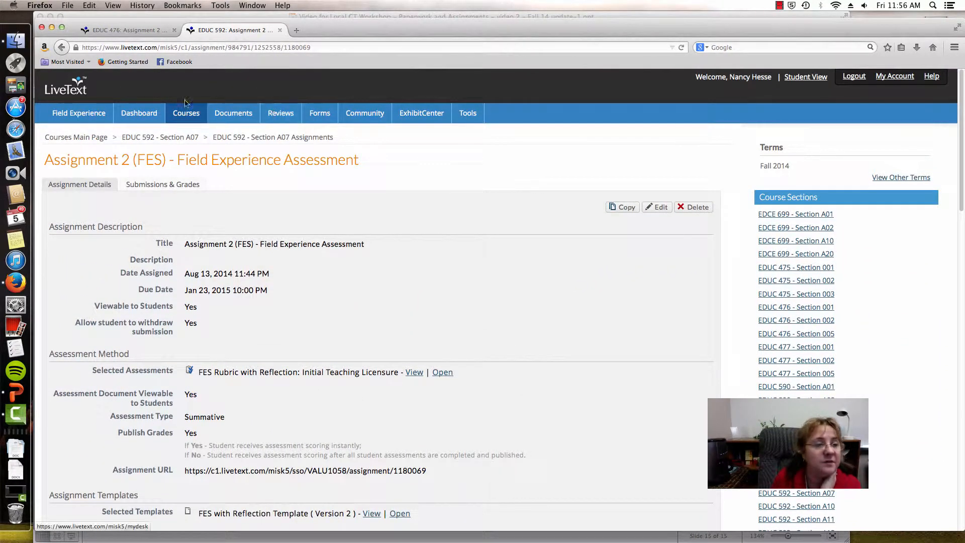
Step: Go back to the dashboard and open Assignment 3 (CISL) - Assessment Project for EDUC 592 Section A07
left_click(132, 115)
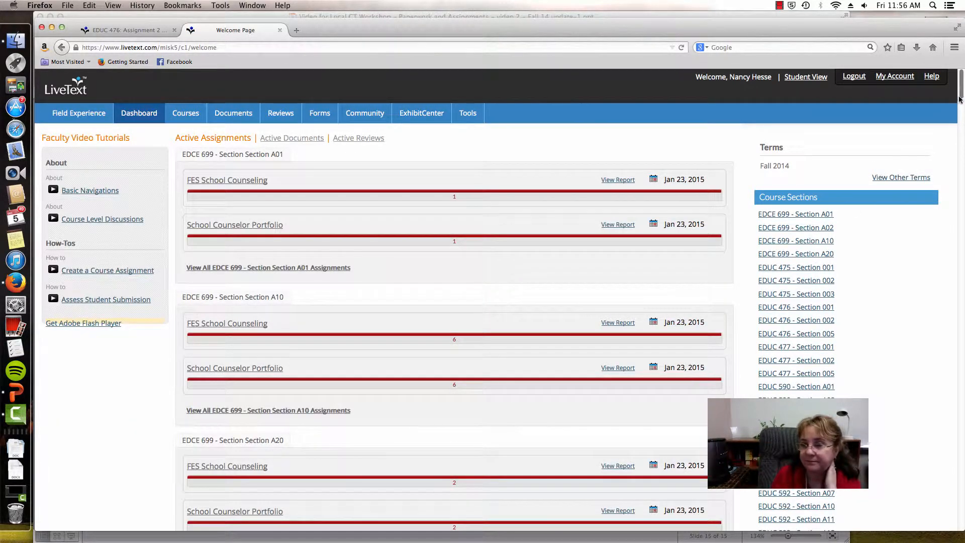
left_click_drag(962, 97, 951, 295)
scroll(950, 296, "down", 4)
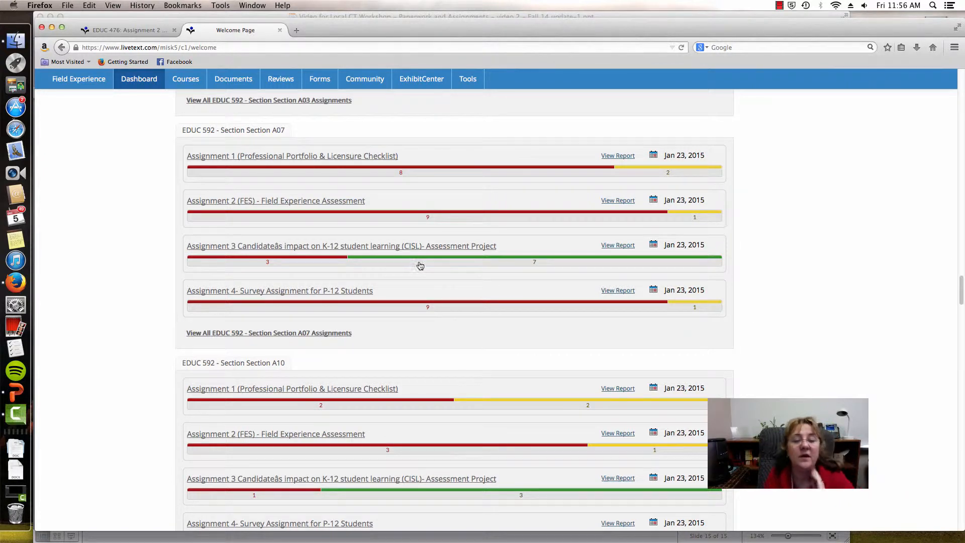
left_click(390, 248)
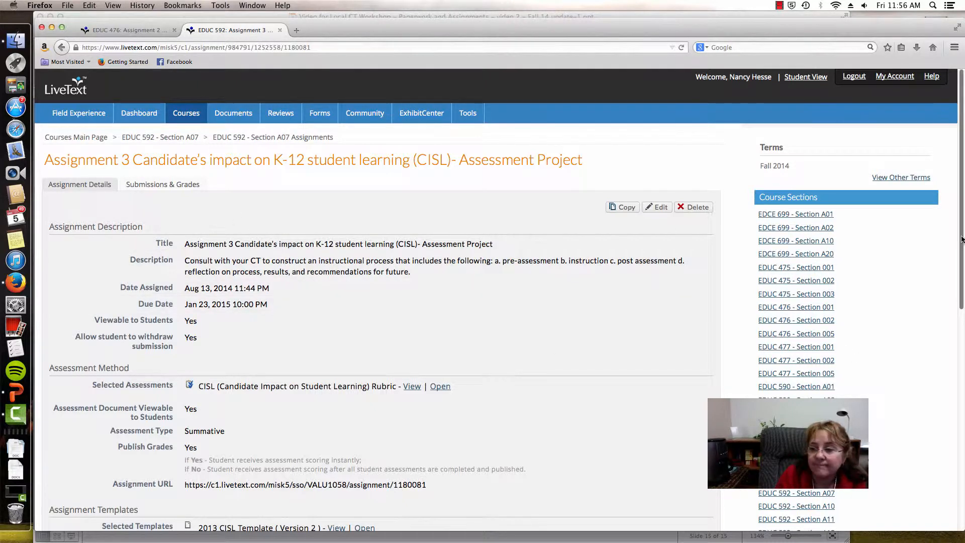
Step: View the 2013 CISL Template (Version 2) within the assignment and read Part A (PreTest) and Part B (Instruction/Intervention)
scroll(960, 237, "down", 5)
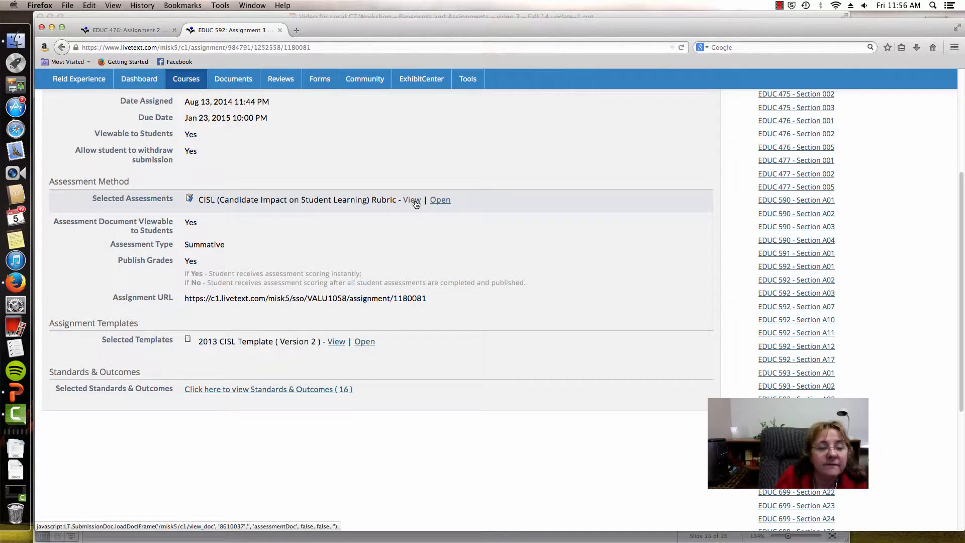
left_click(333, 343)
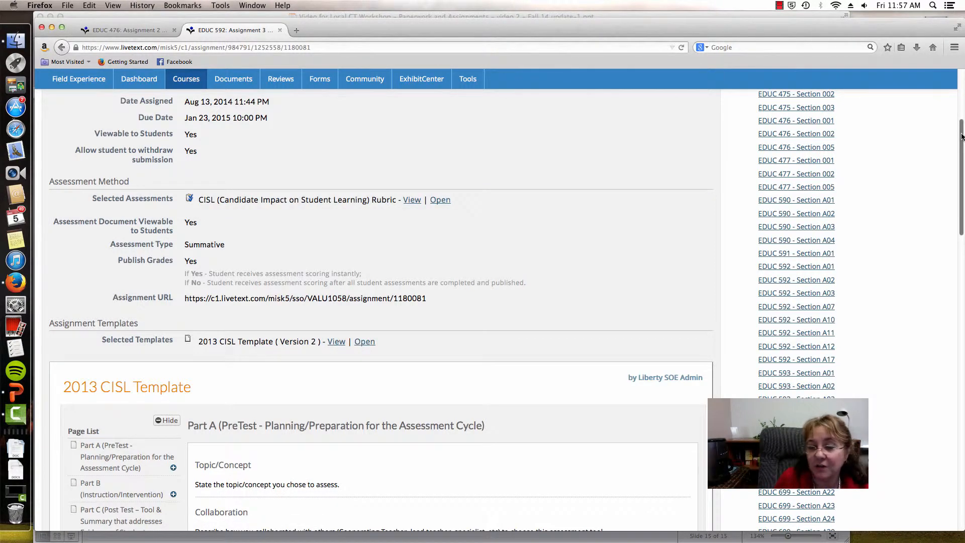
left_click_drag(961, 136, 963, 229)
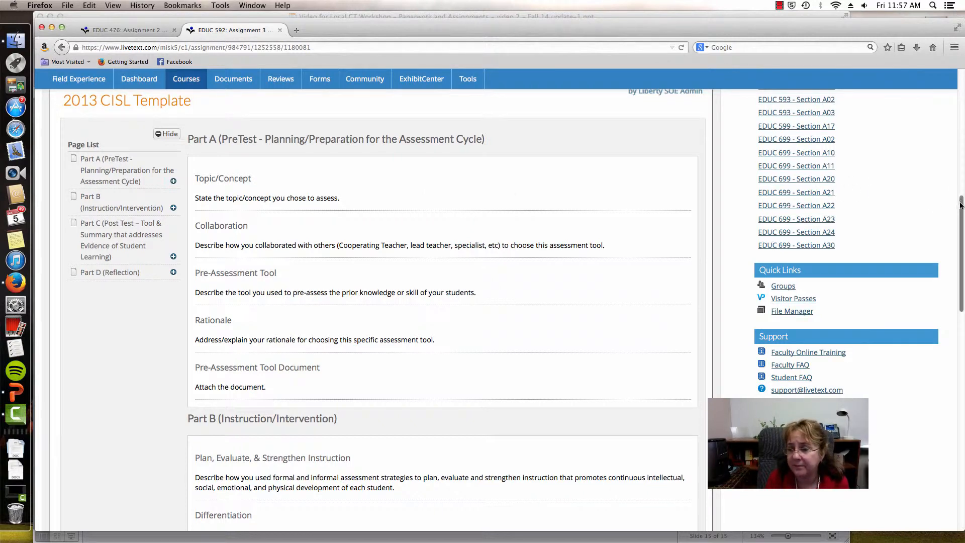
left_click_drag(961, 201, 961, 208)
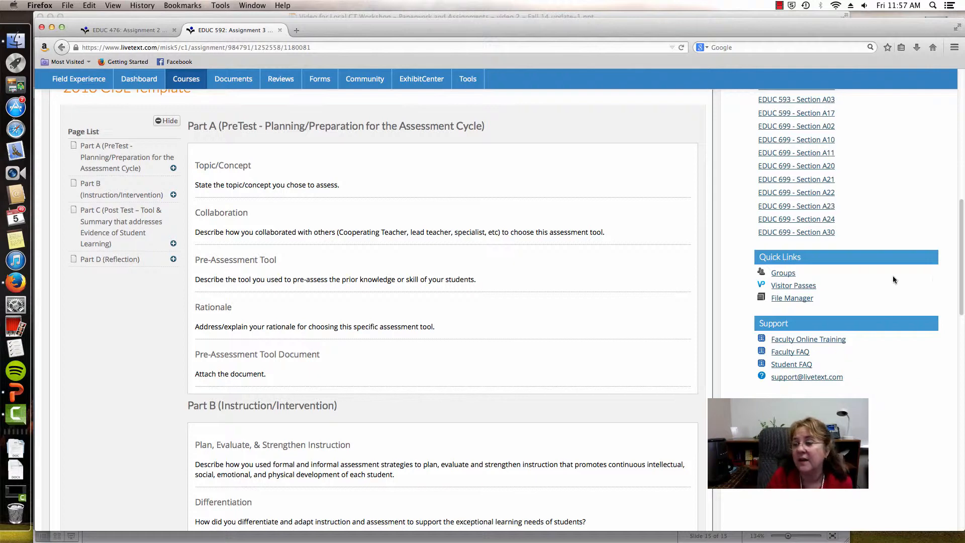
scroll(961, 291, "down", 3)
scroll(962, 290, "down", 7)
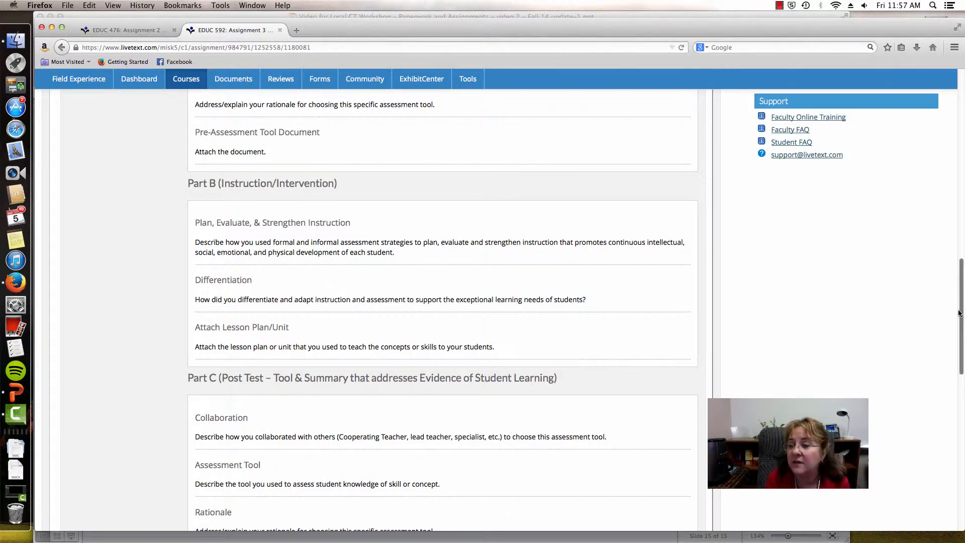
mouse_move(960, 314)
left_mouse_down()
mouse_move(961, 358)
mouse_move(961, 319)
left_mouse_up()
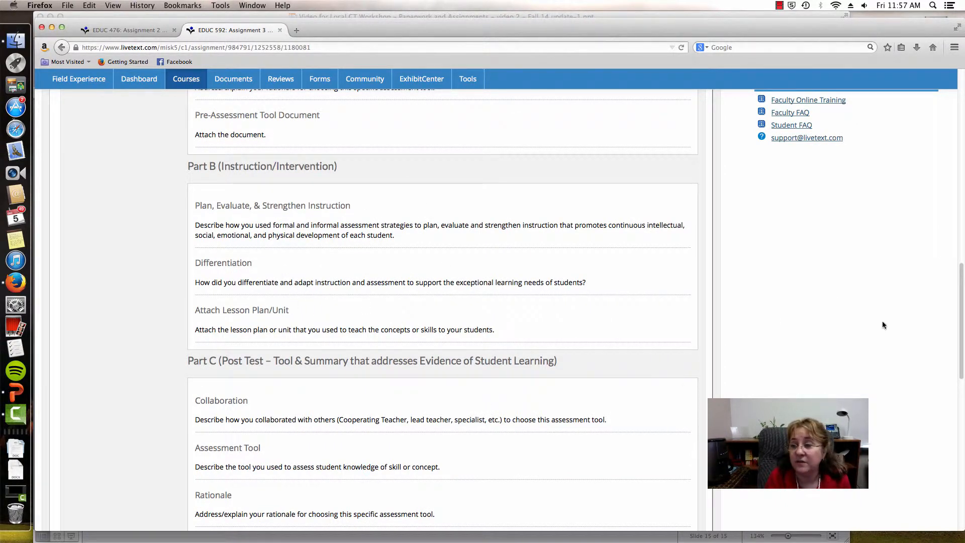
Step: Read Part C (Post Test) and Part D (Reflection) of the CISL template, and return to the assignment's description
scroll(662, 362, "down", 5)
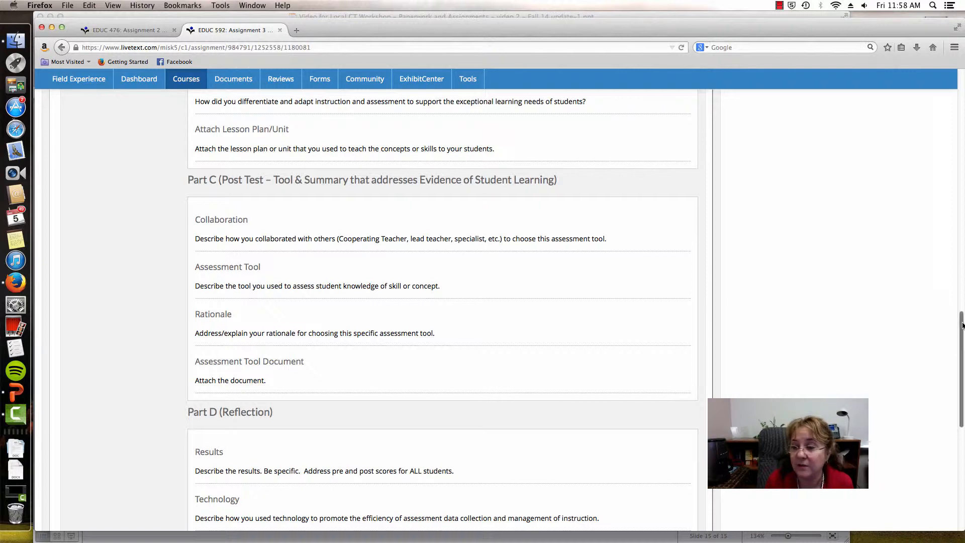
scroll(962, 328, "down", 1)
left_click_drag(962, 328, 955, 401)
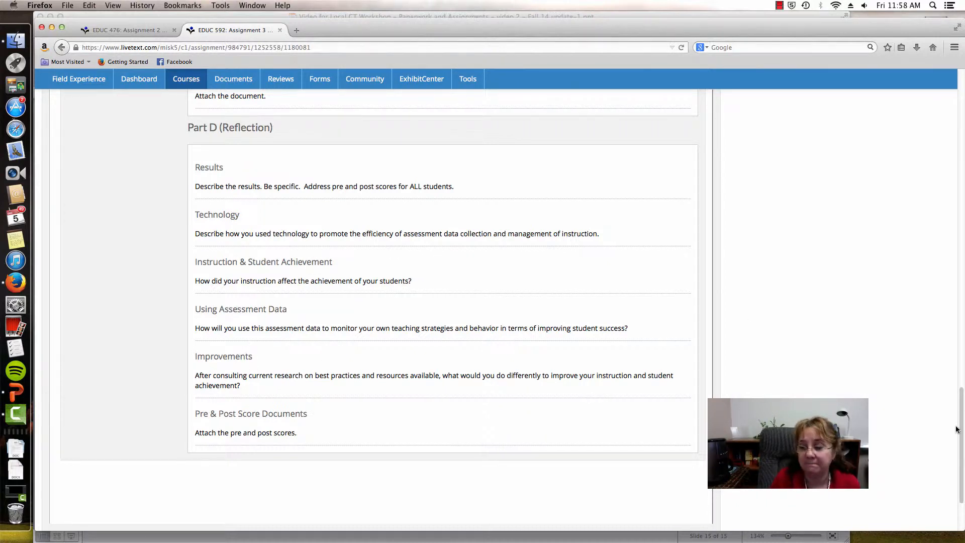
left_click_drag(960, 430, 963, 137)
scroll(954, 226, "up", 3)
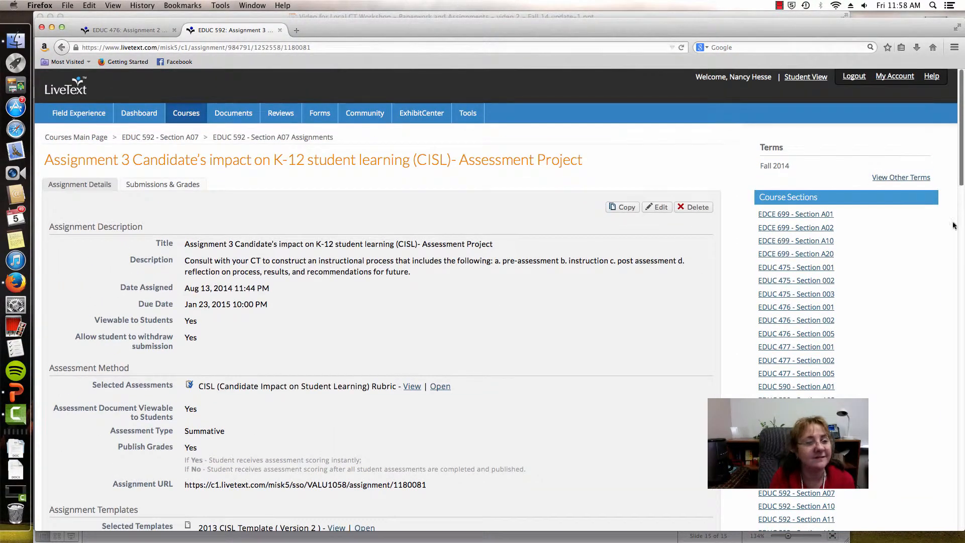
Step: Go back to the dashboard and open the Survey Assignment for P-12 Students for EDUC 476 Section 001
left_click(135, 114)
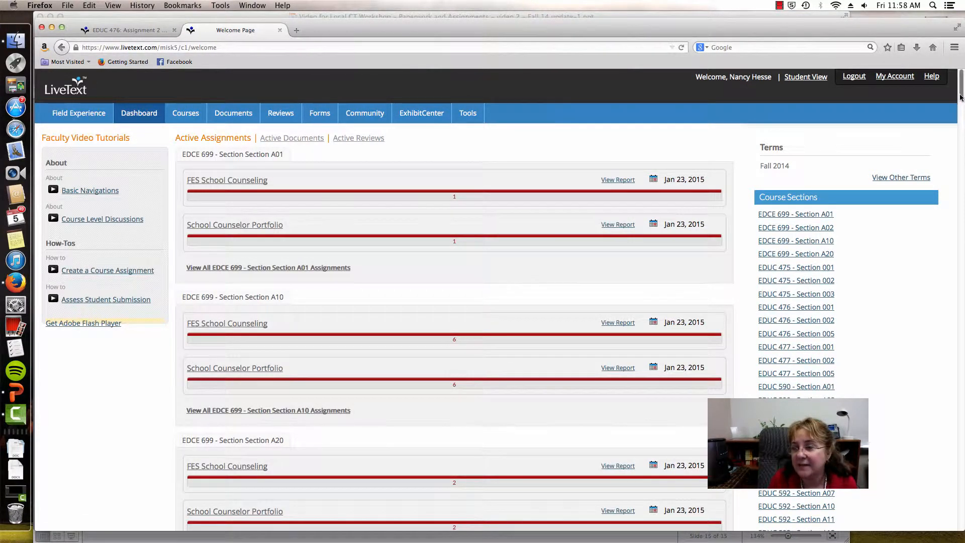
left_click_drag(961, 95, 961, 126)
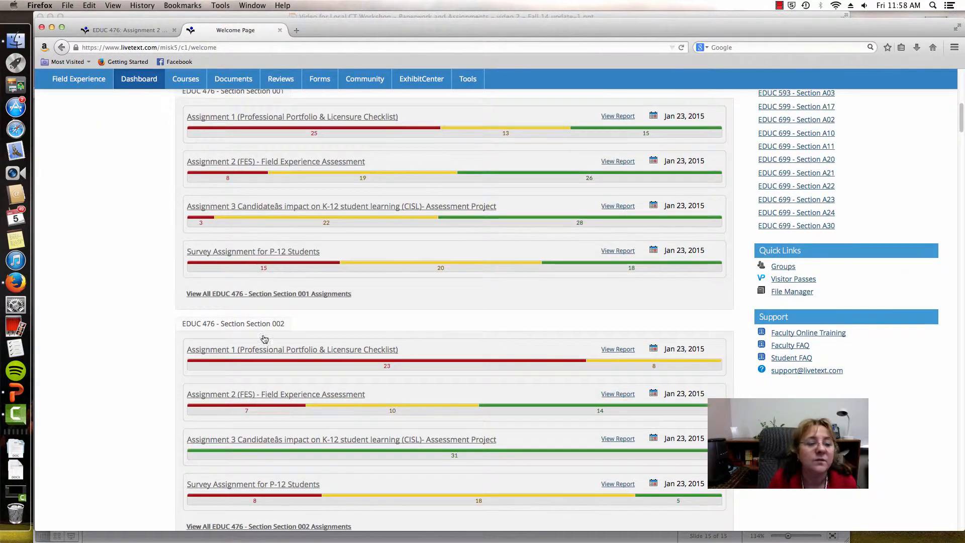
left_click(287, 255)
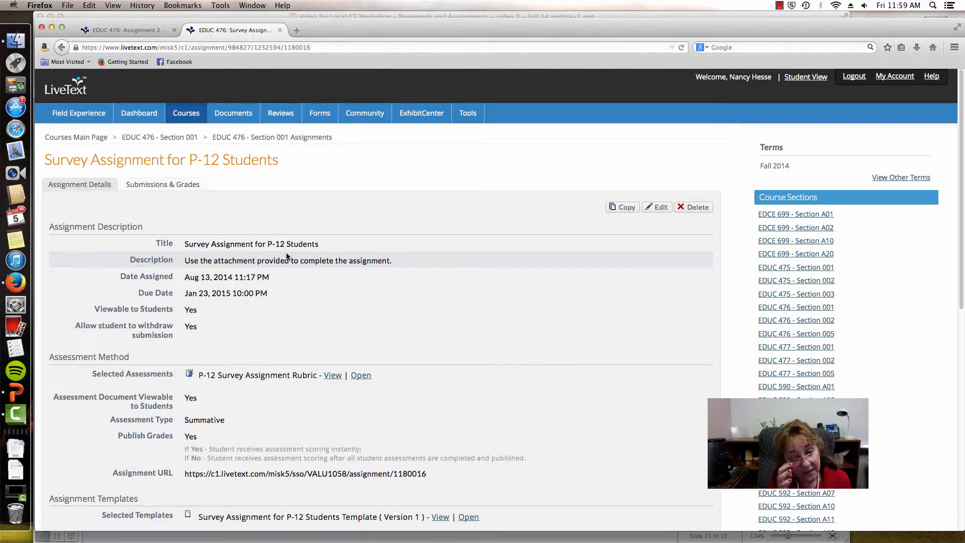
Step: Look over the survey assignment's details, including its selected rubric, template, and attached survey forms resource
left_click_drag(961, 148, 961, 291)
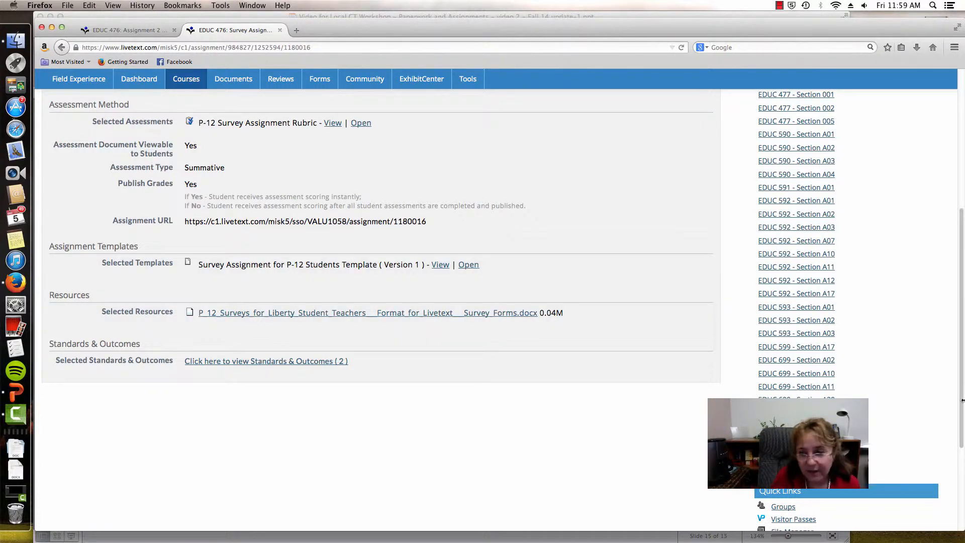
left_click_drag(962, 401, 962, 311)
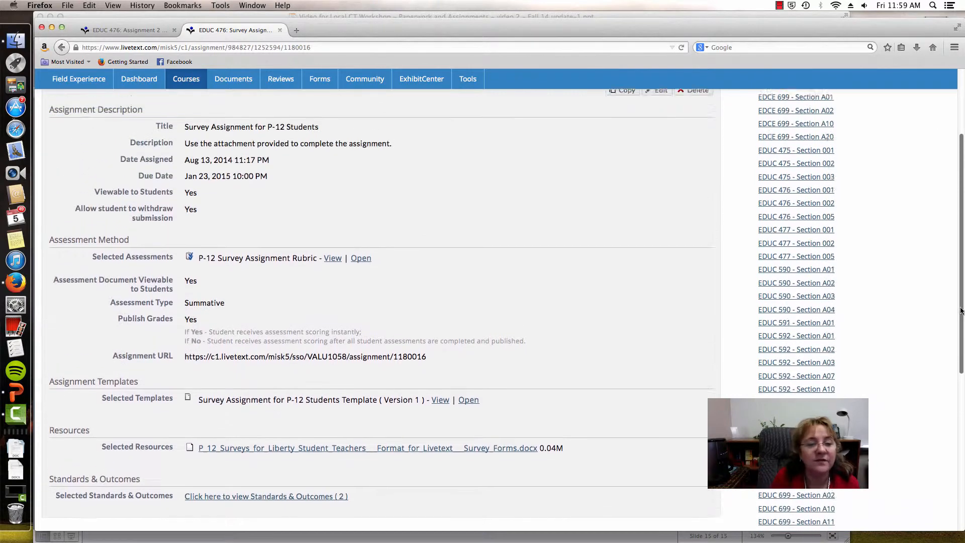
scroll(961, 311, "down", 2)
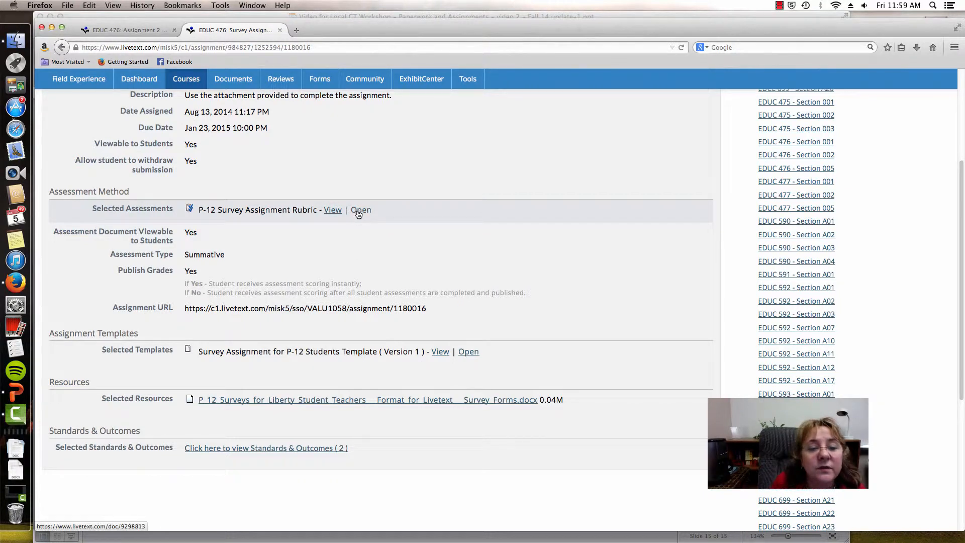
Step: View the Survey Assignment for P-12 Students Template (Version 1) within the assignment and read its Survey Results questions and example table
left_click(440, 353)
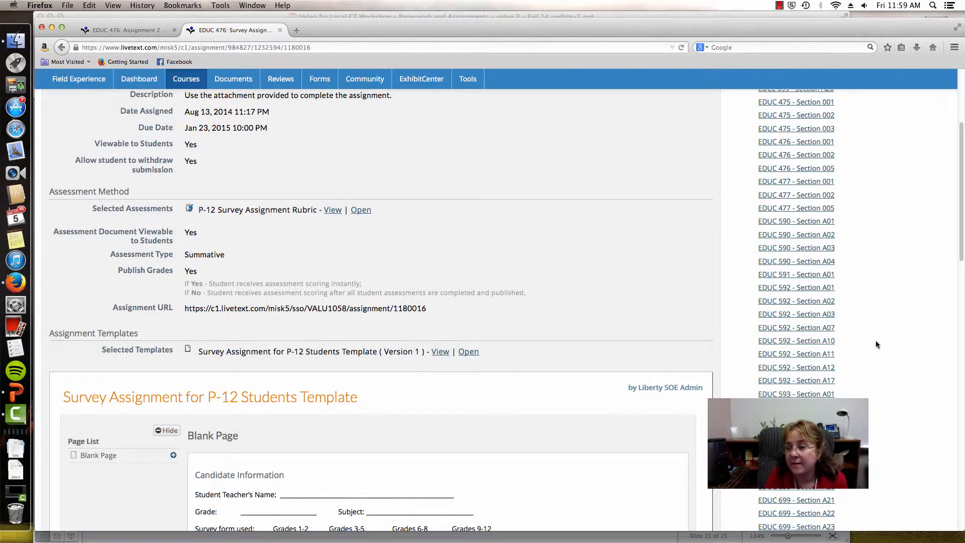
left_click_drag(961, 233, 957, 368)
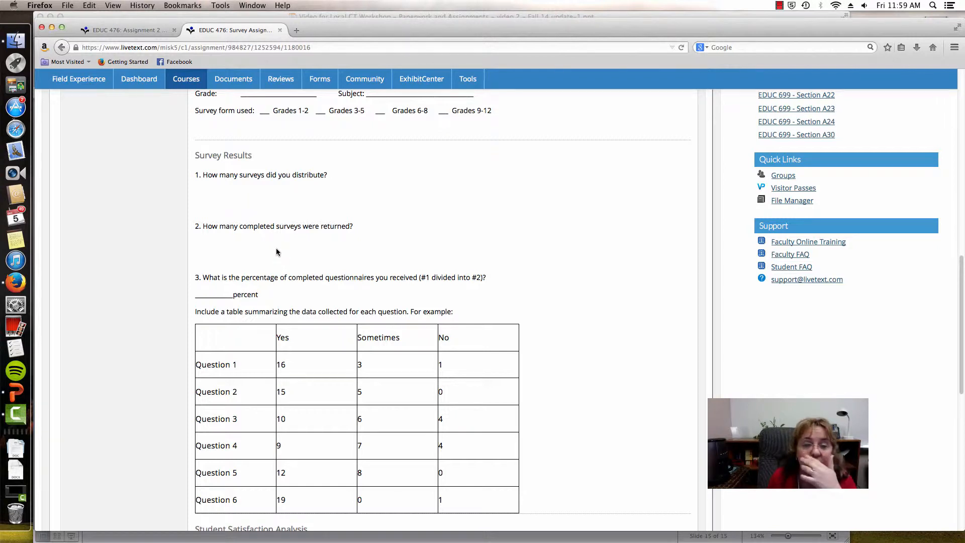
left_click_drag(961, 346, 961, 360)
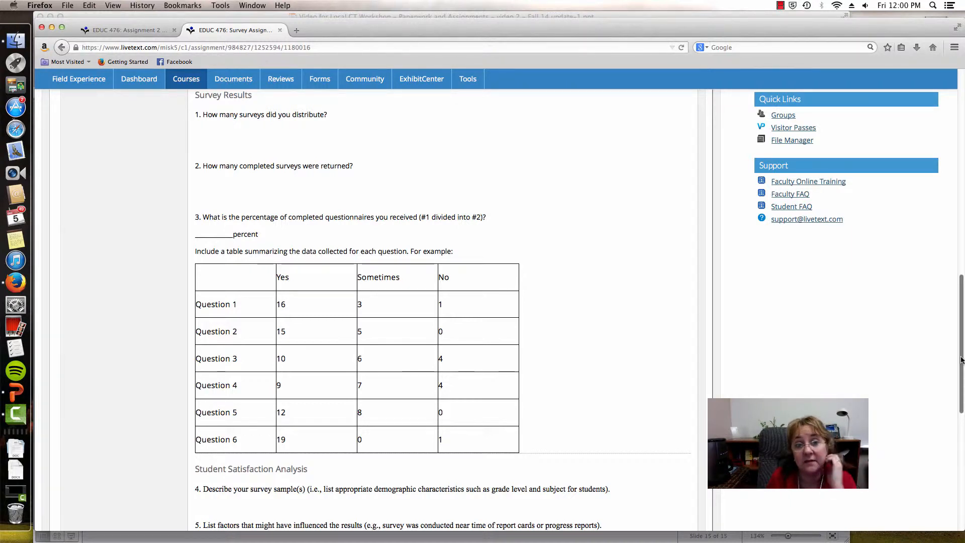
left_click_drag(961, 360, 959, 351)
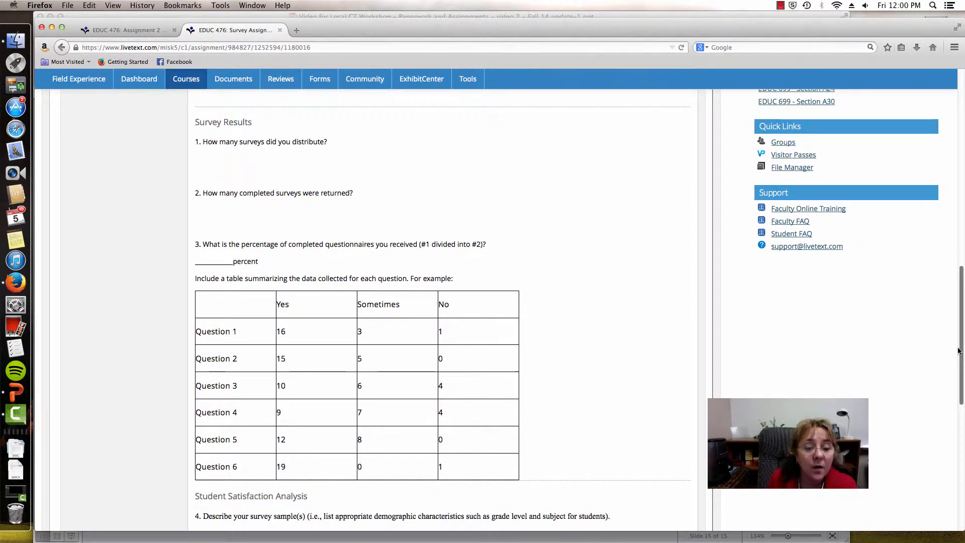
Step: Read the template's Student Satisfaction Analysis questions 4 to 6, and return to the assignment's description
left_click_drag(959, 350, 959, 383)
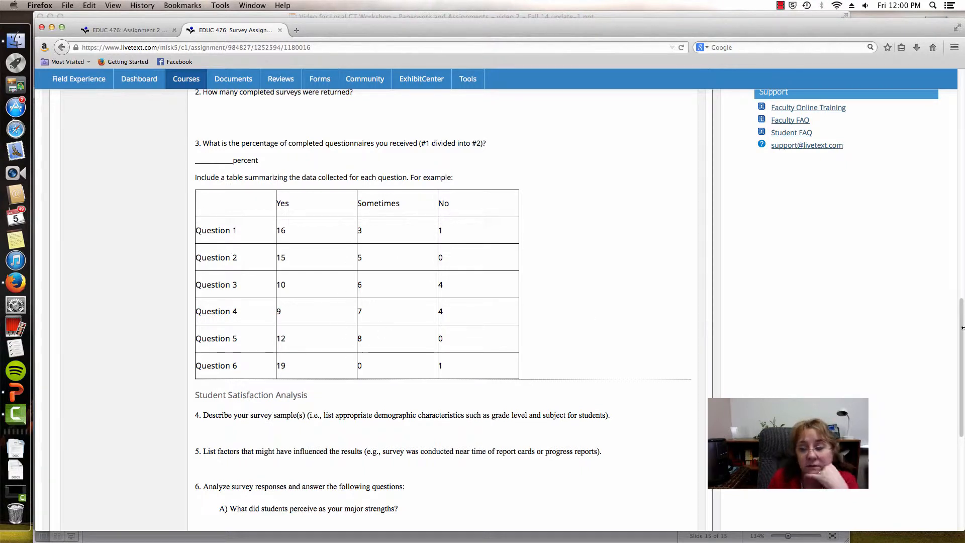
left_click_drag(961, 326, 958, 388)
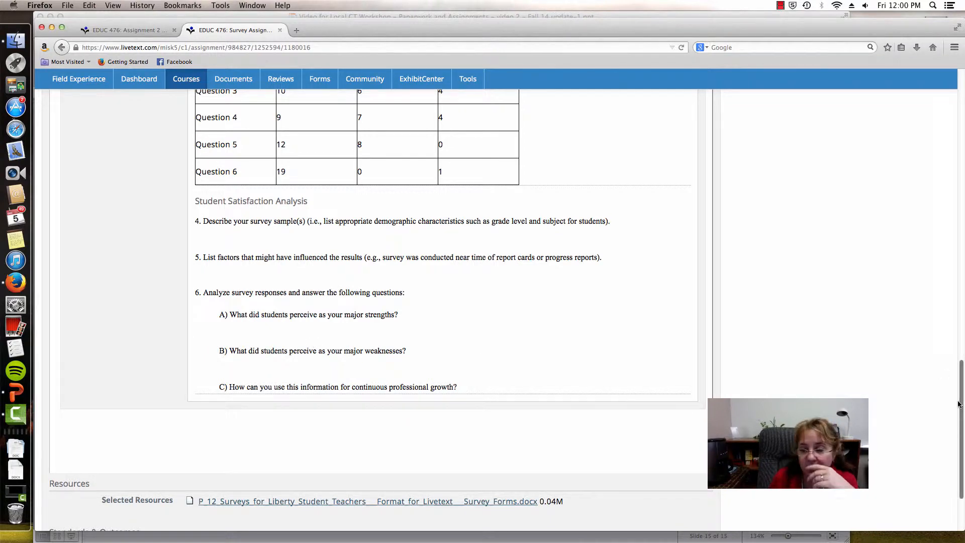
left_click_drag(960, 400, 956, 109)
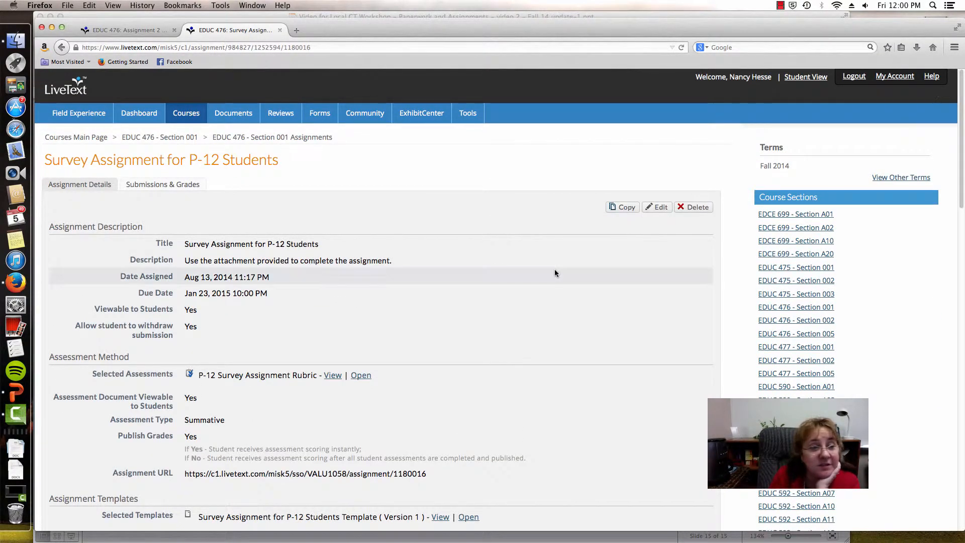
Step: Return to the dashboard and look over the active assignments listed for EDUC 476 Sections 001 and 002
left_click(130, 114)
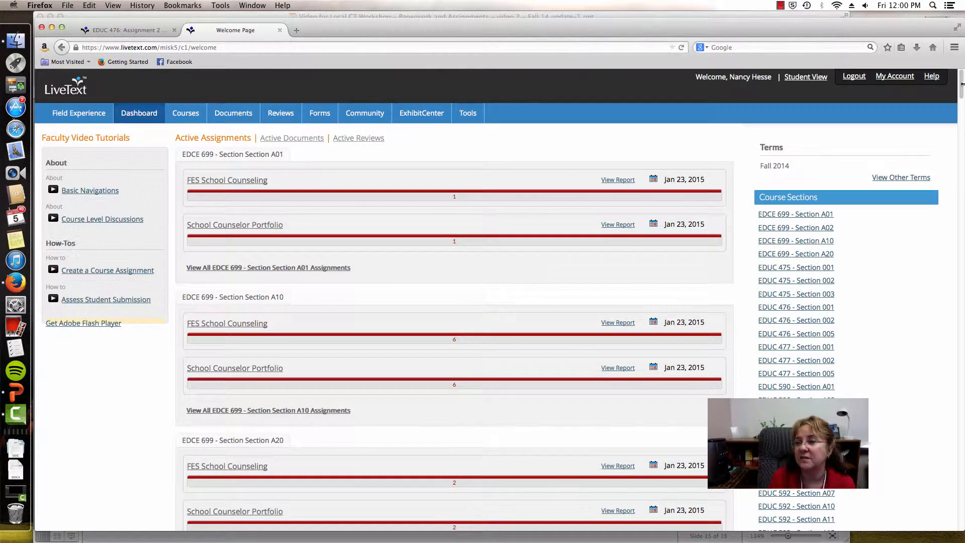
left_click_drag(961, 84, 961, 106)
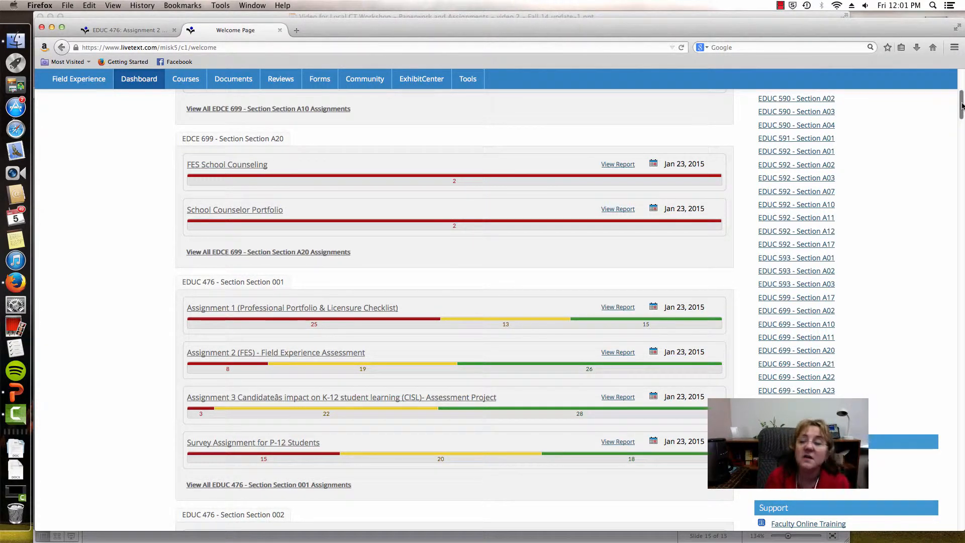
left_click_drag(962, 106, 962, 125)
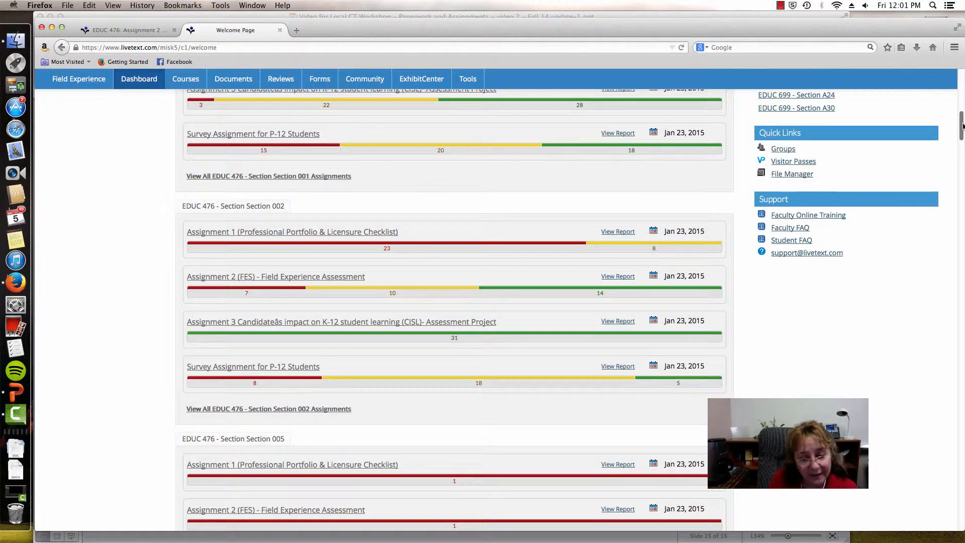
mouse_move(962, 126)
left_mouse_down()
mouse_move(963, 142)
mouse_move(962, 117)
left_mouse_up()
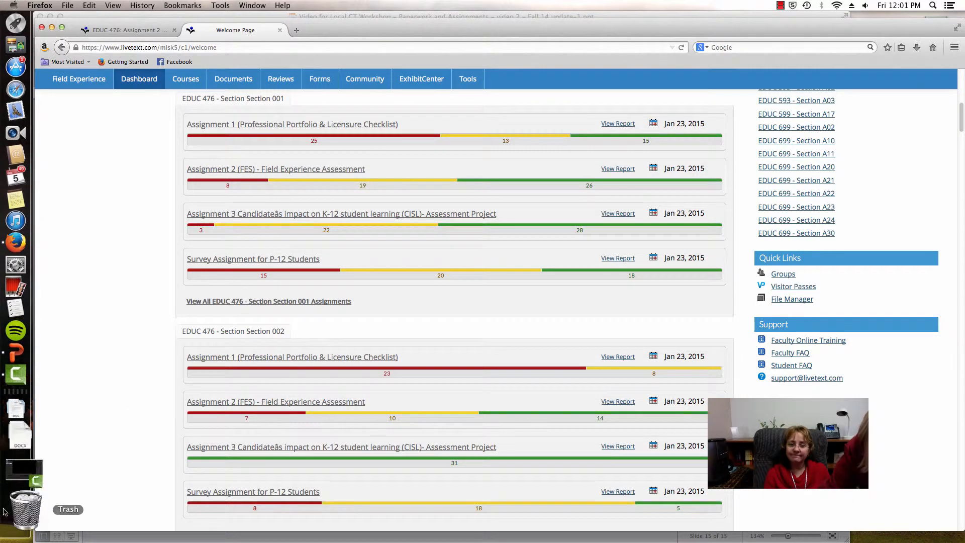
left_click(17, 534)
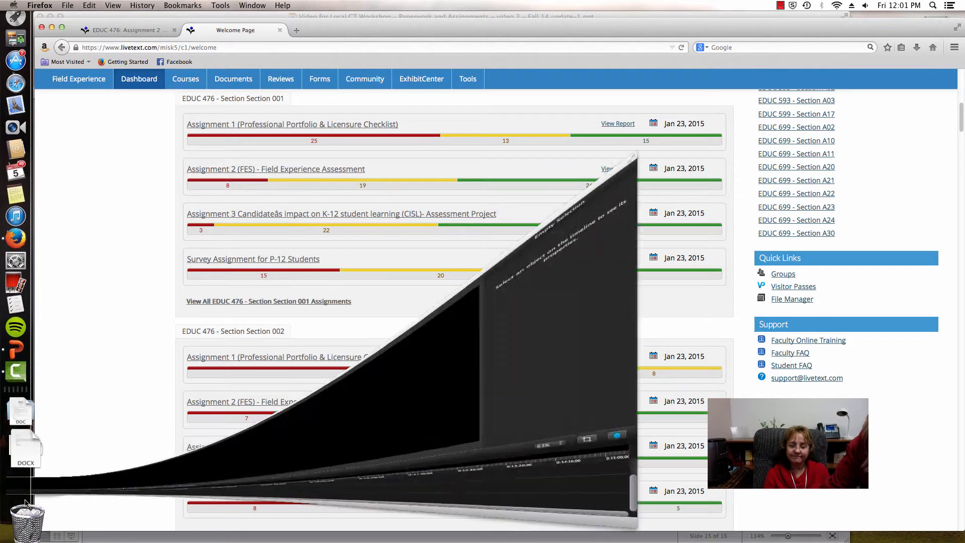